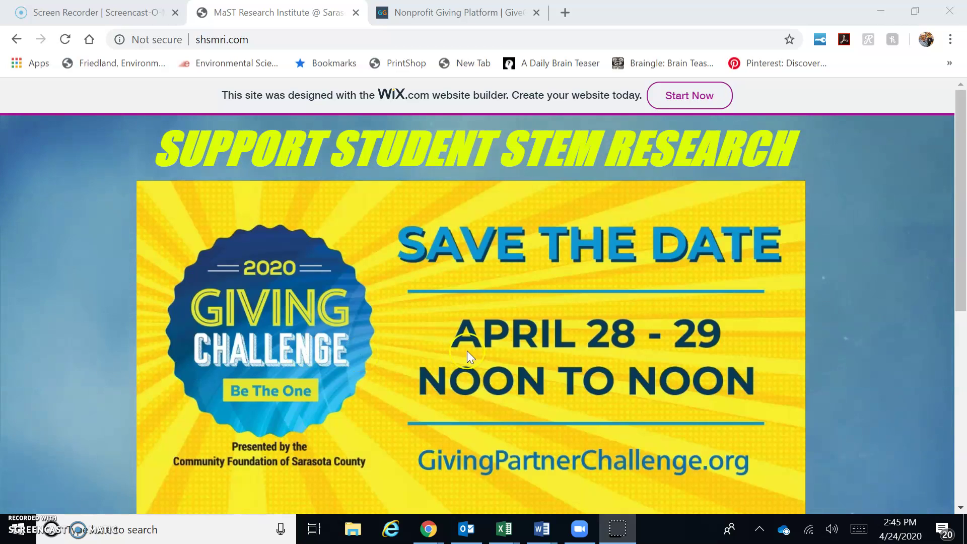
Open the MaST Boosters' Giving Challenge page from shsmri.com's 'Click Here to Fundraise!' link.
click(242, 40)
scroll(428, 410, down, 3)
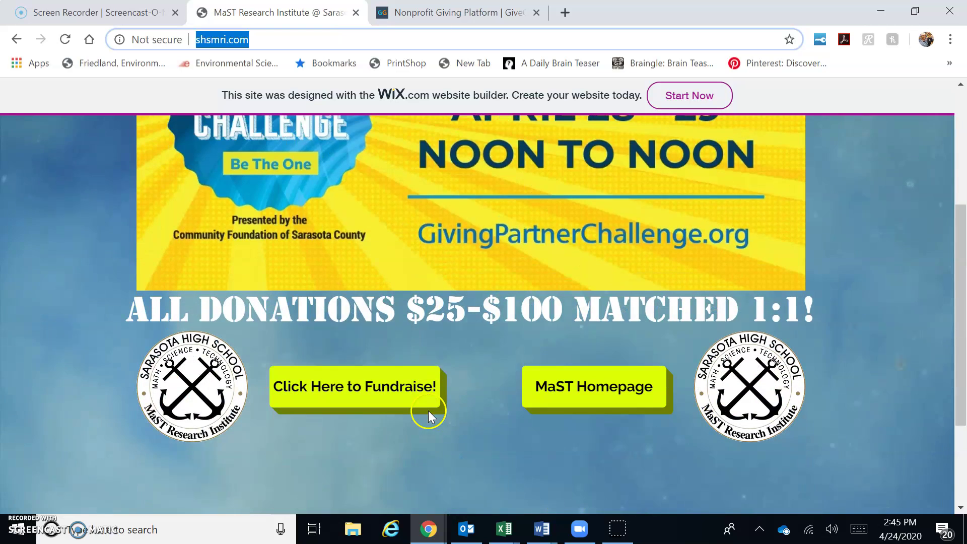
click(409, 391)
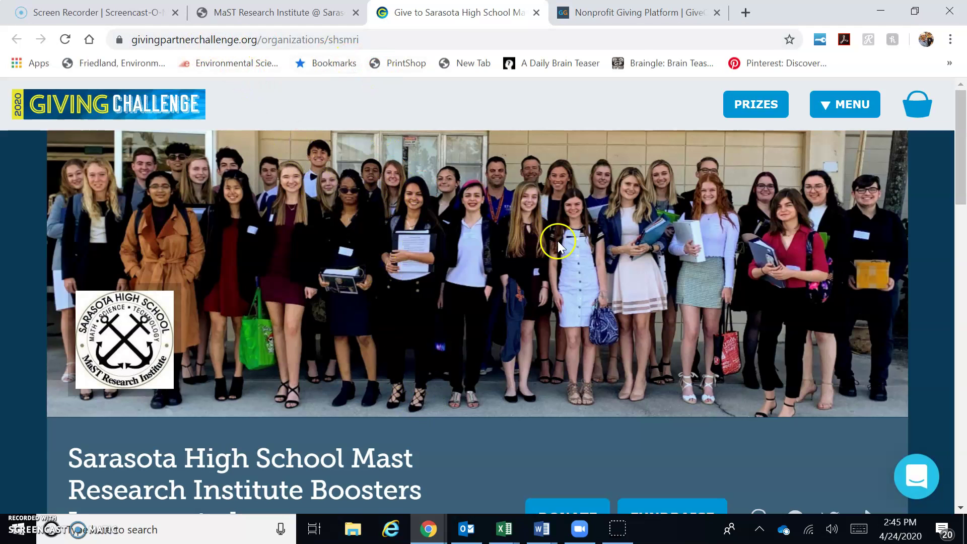
scroll(559, 472, down, 3)
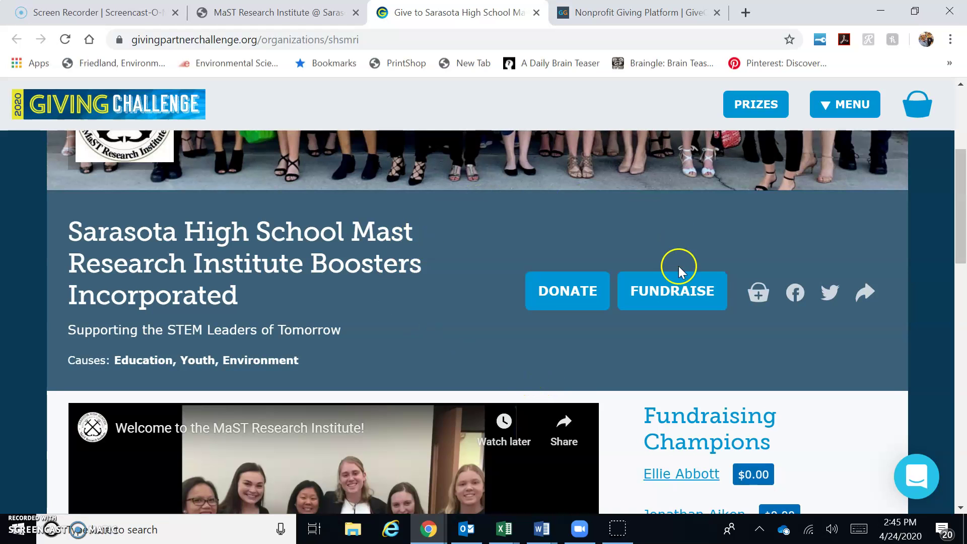
Bring up the Start Fundraising form for the MaST Boosters and try submitting it twice.
click(676, 301)
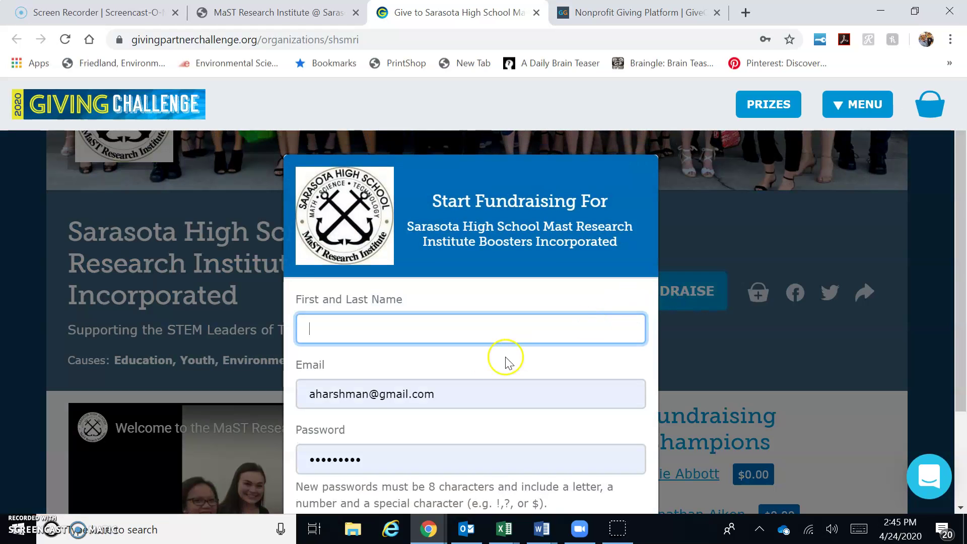
scroll(474, 367, down, 1)
scroll(384, 324, down, 1)
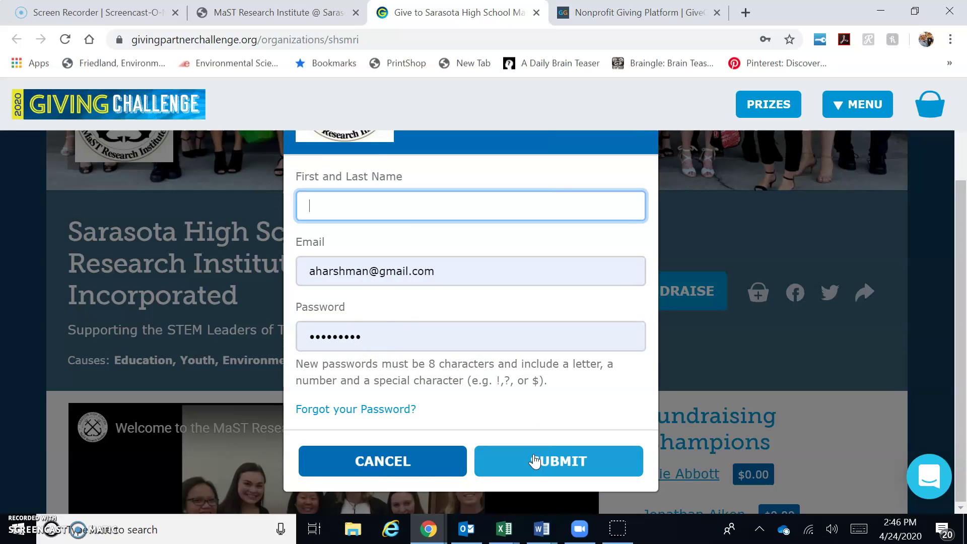
click(498, 463)
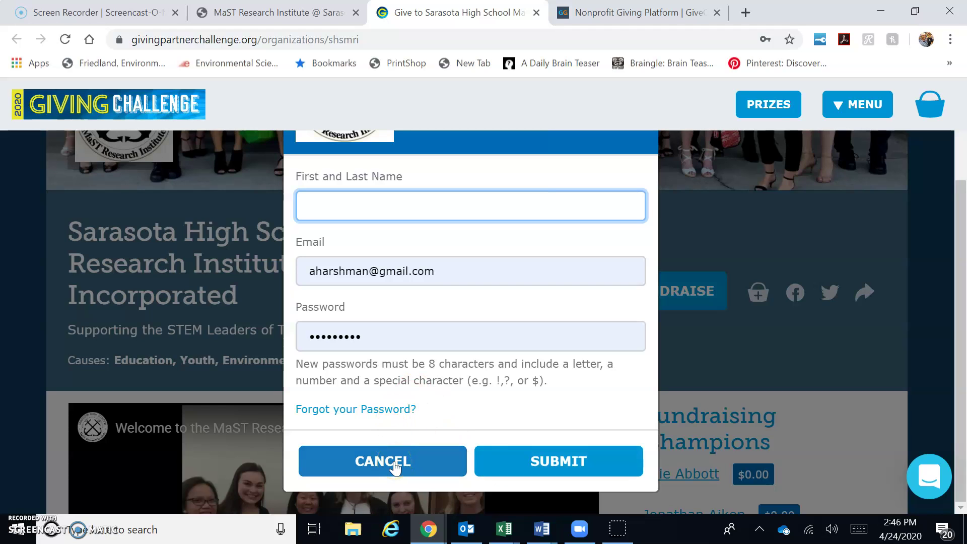
click(495, 462)
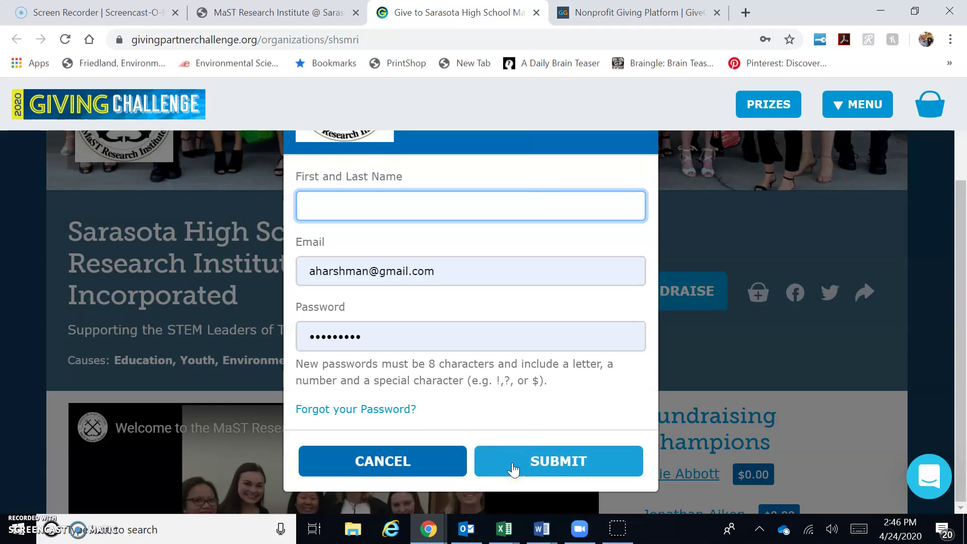
scroll(544, 405, up, 2)
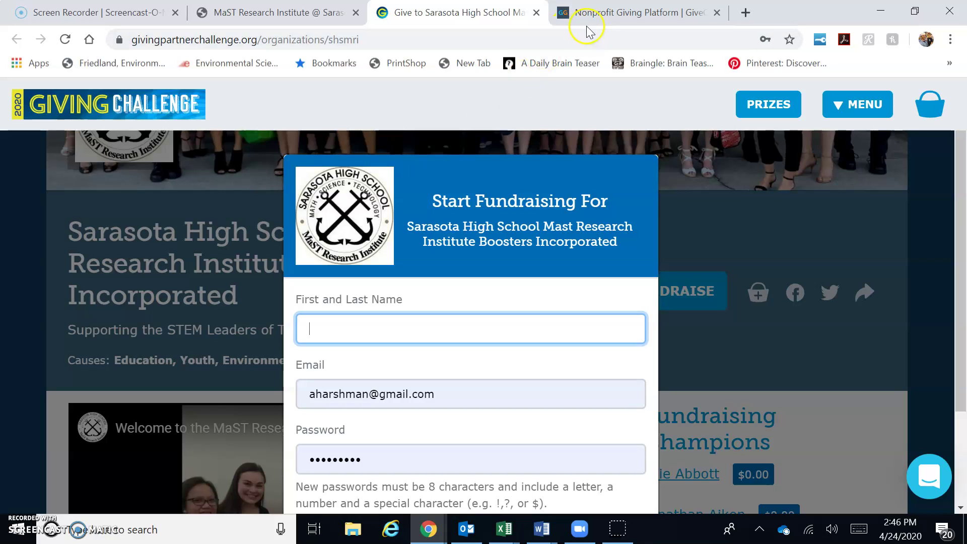
Log in to GiveGab and open Andrew's Giving Challenge toolkit with its $150 goal.
click(610, 12)
click(185, 39)
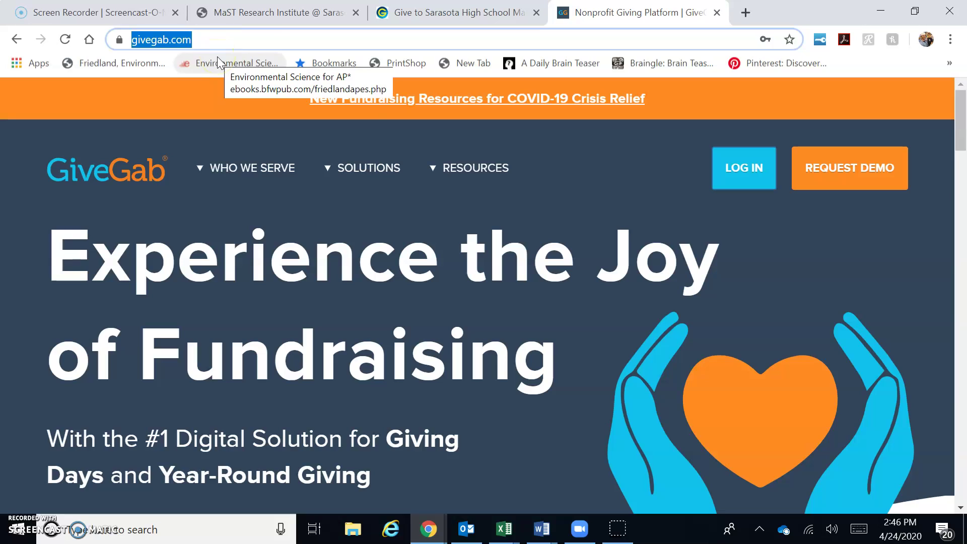
click(723, 185)
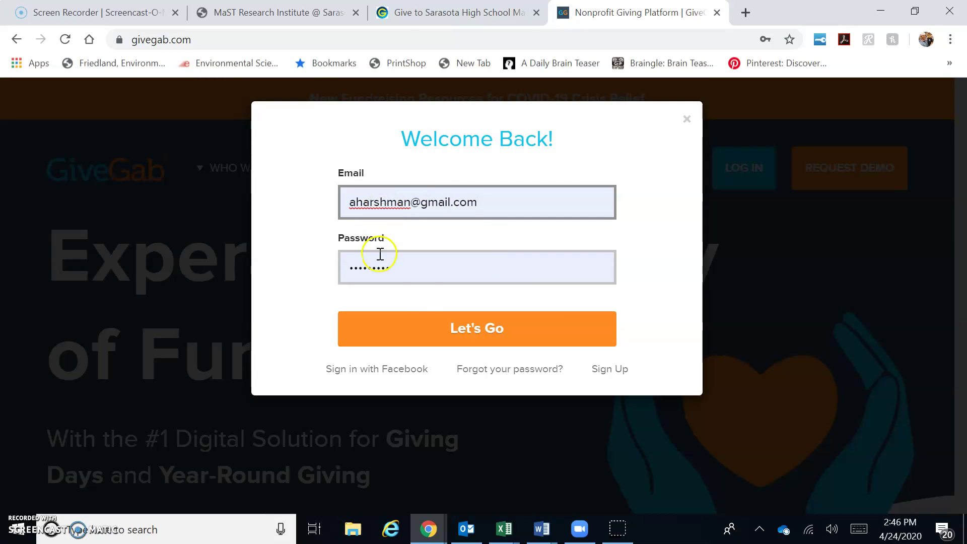
click(455, 344)
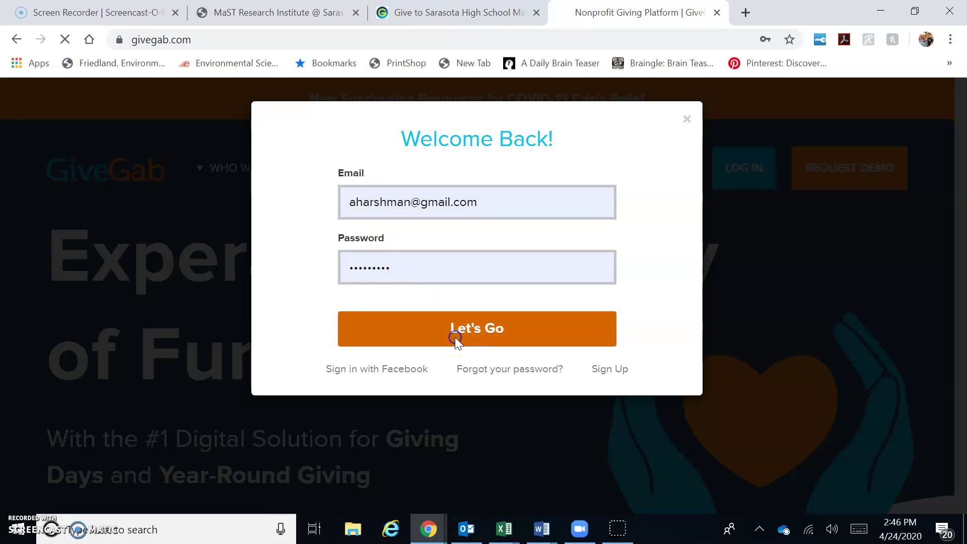
click(418, 340)
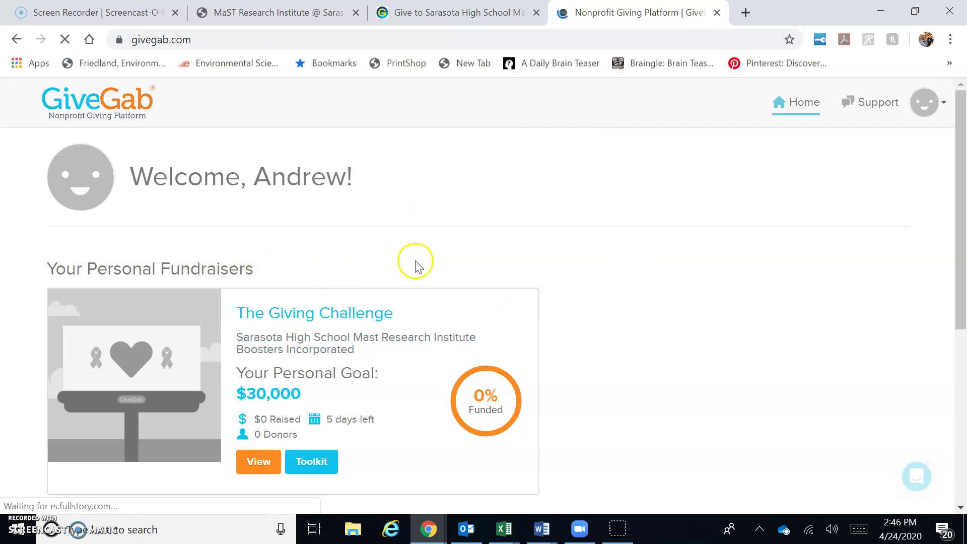
scroll(429, 270, down, 2)
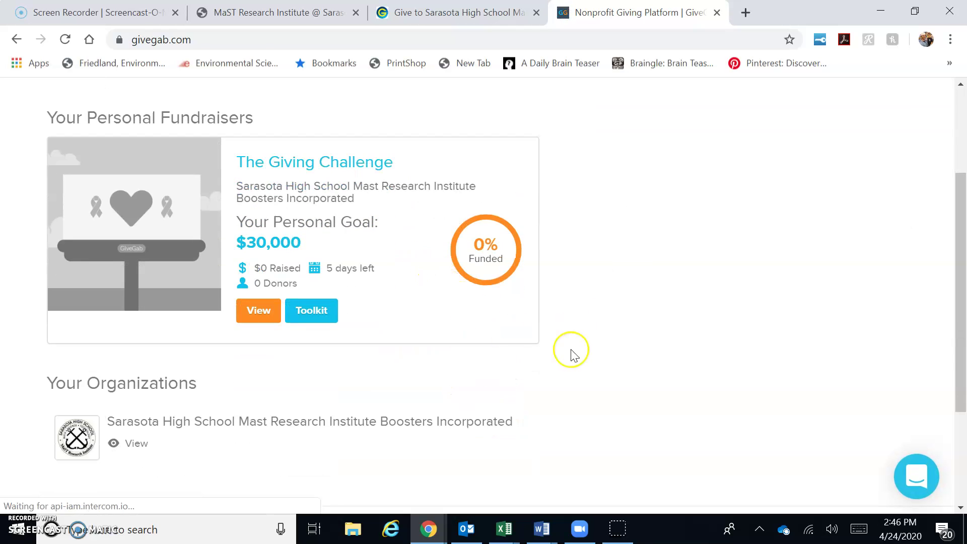
scroll(578, 353, down, 1)
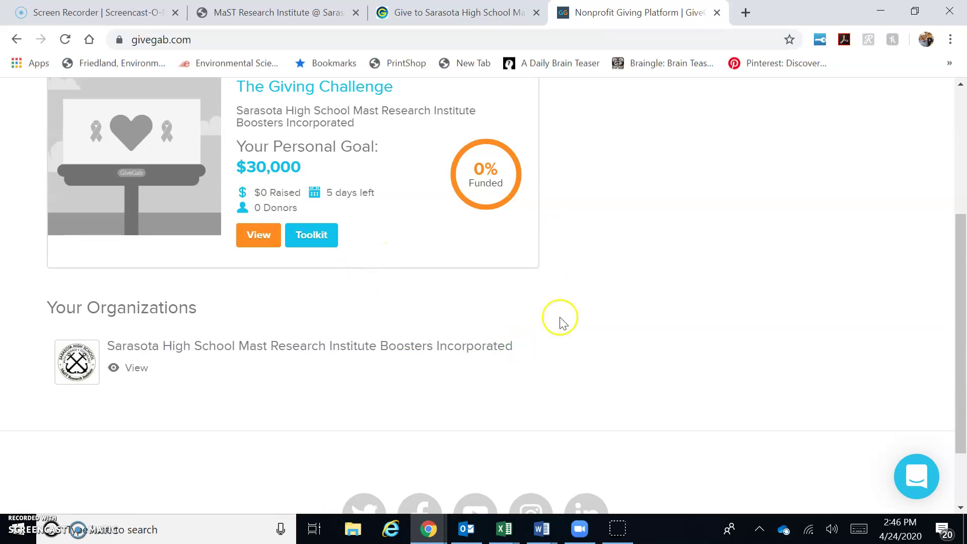
click(327, 237)
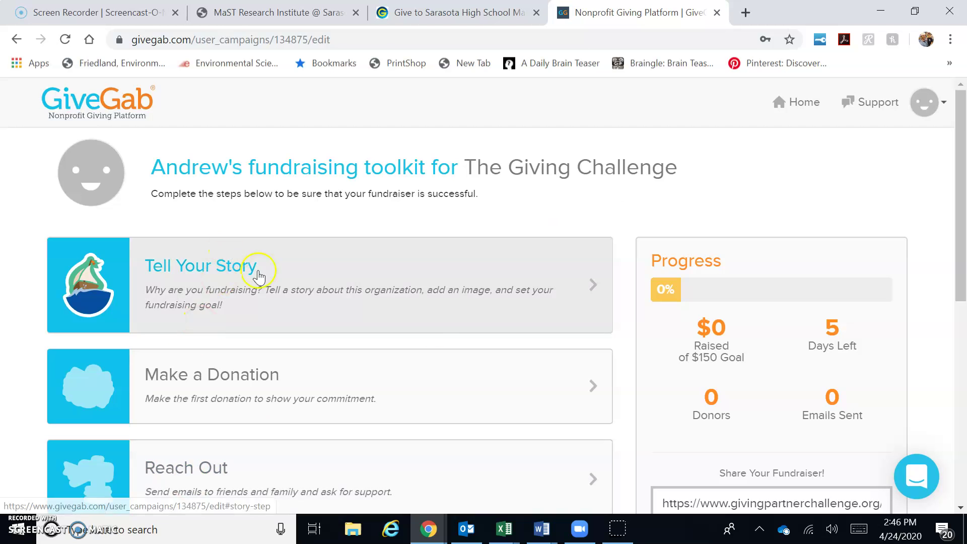
scroll(442, 331, down, 1)
Expand the Tell Your Story editor, then highlight the full fundraiser share link.
click(415, 229)
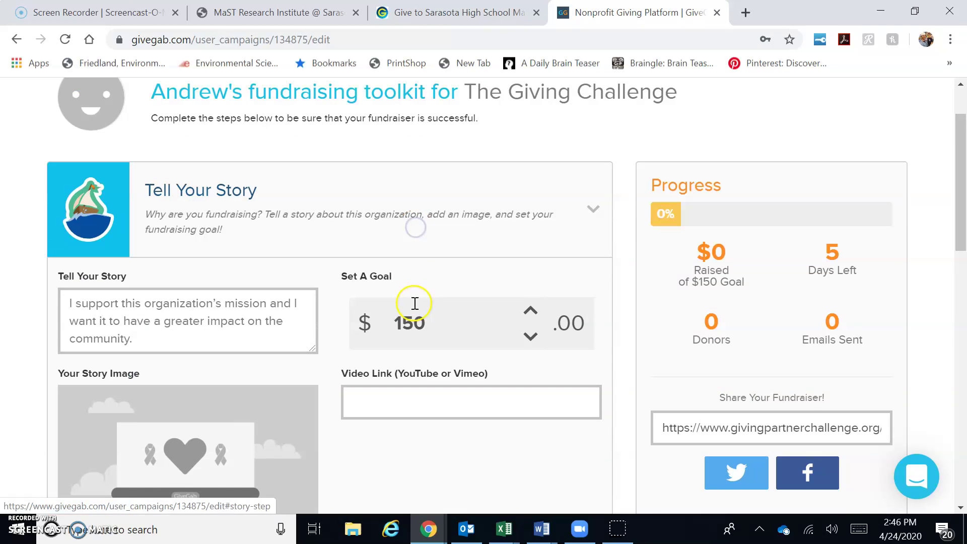
scroll(359, 326, down, 3)
scroll(359, 326, up, 1)
scroll(291, 328, up, 1)
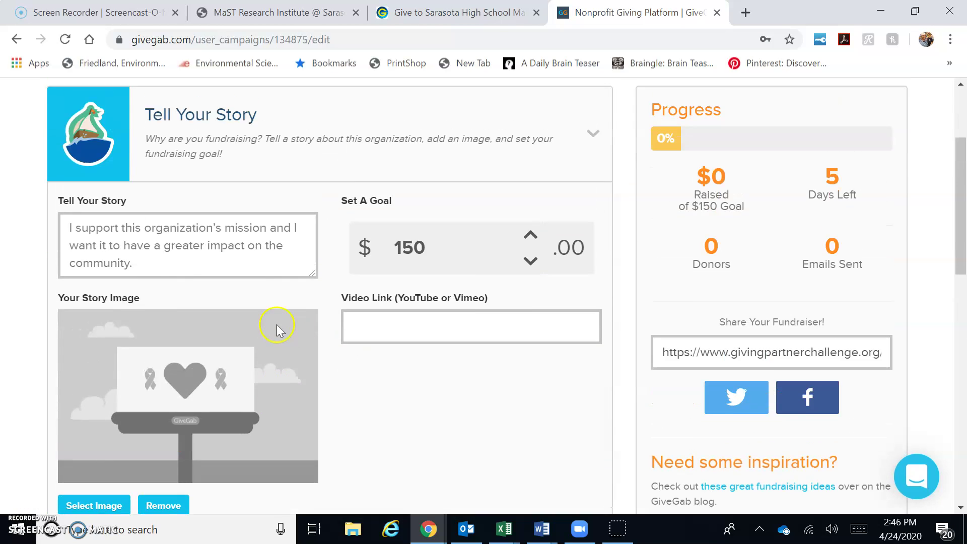
scroll(330, 378, down, 2)
scroll(335, 379, down, 1)
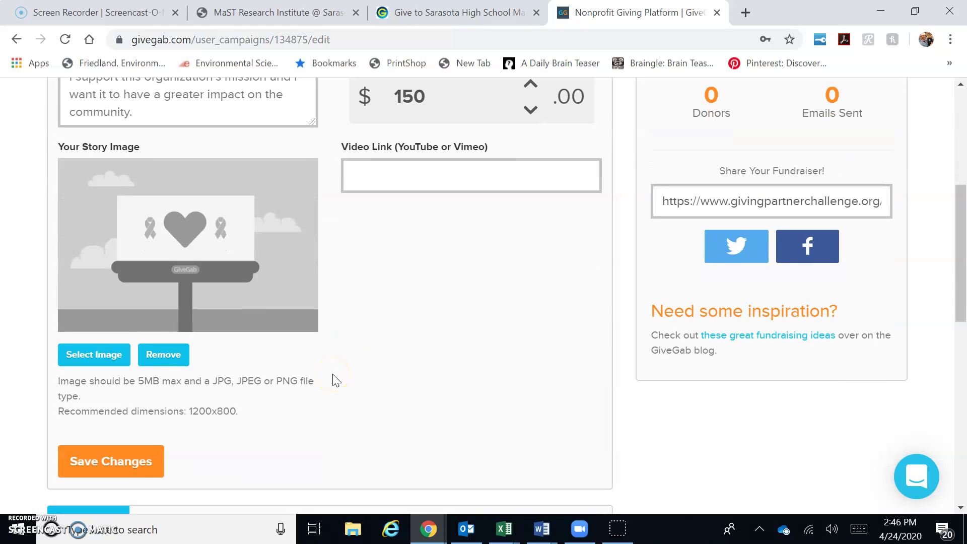
scroll(383, 337, up, 2)
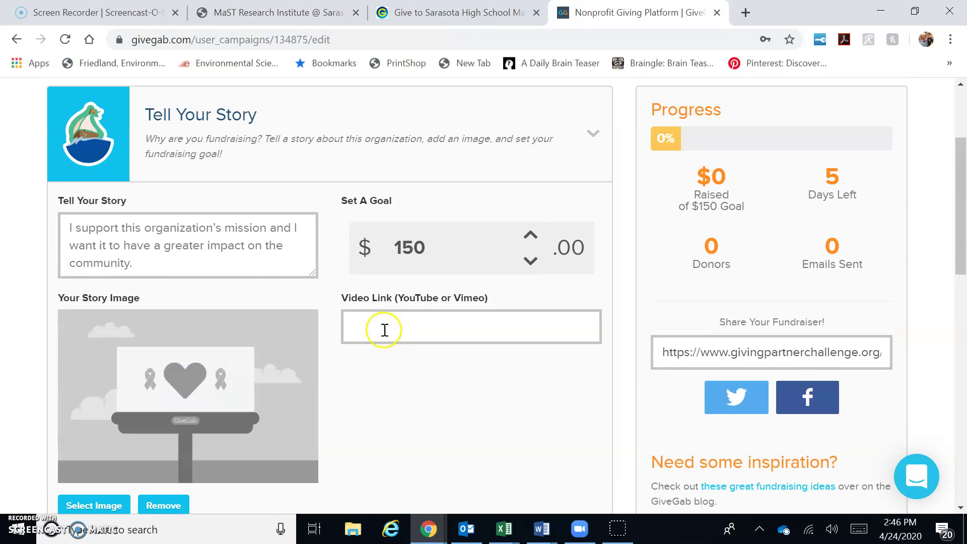
click(258, 248)
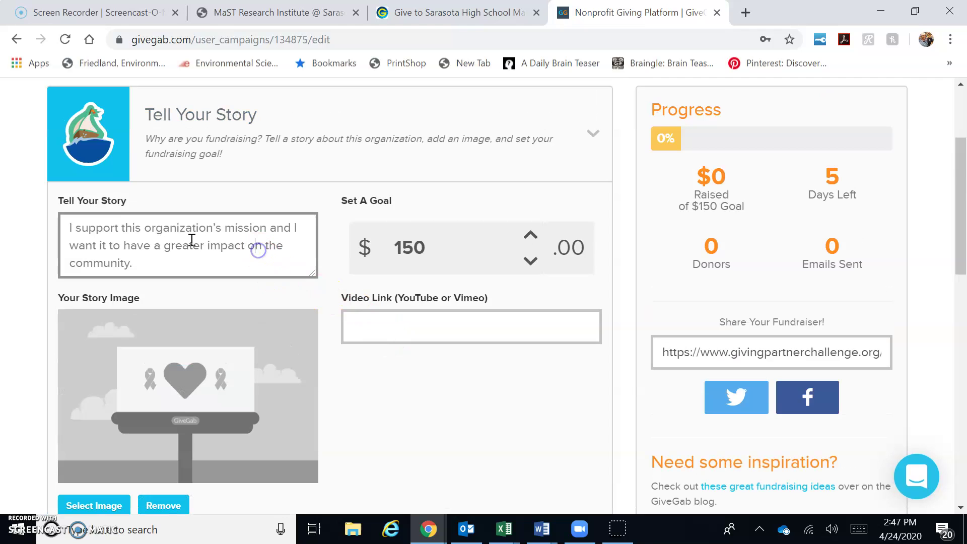
scroll(212, 248, down, 4)
scroll(272, 341, up, 1)
scroll(225, 332, down, 1)
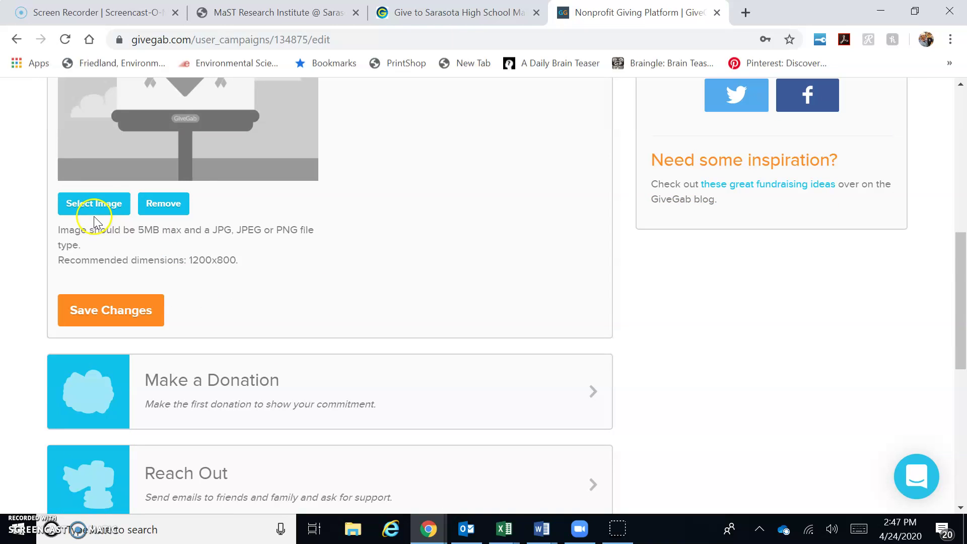
scroll(307, 352, up, 1)
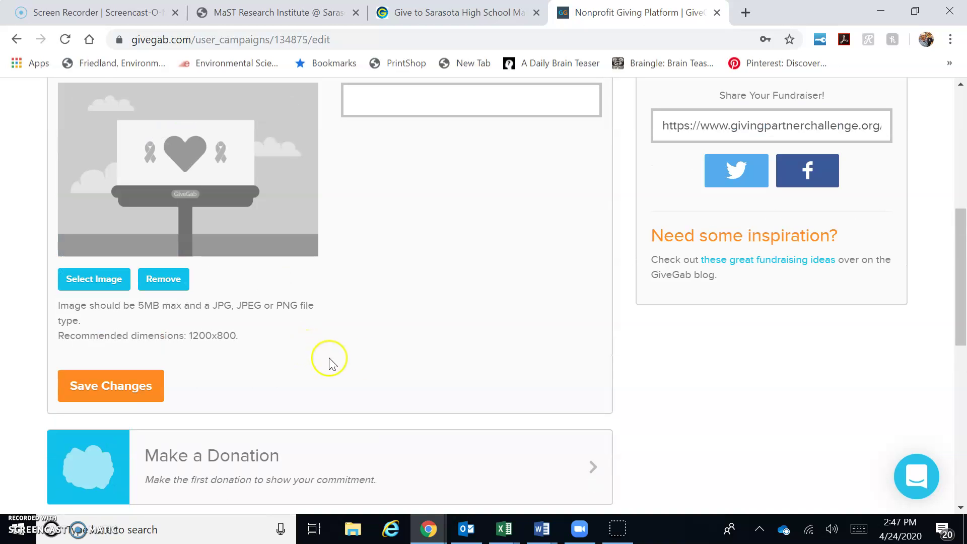
scroll(367, 361, up, 1)
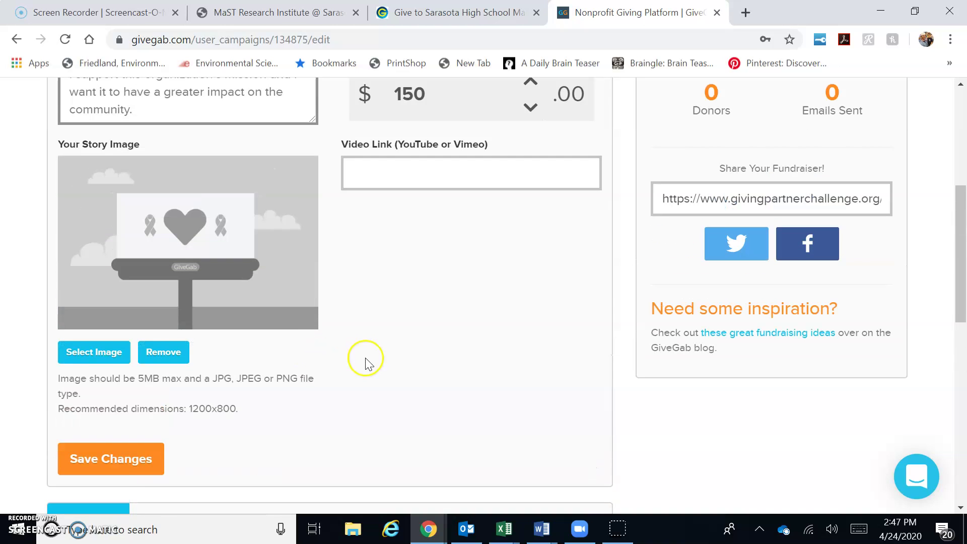
click(759, 211)
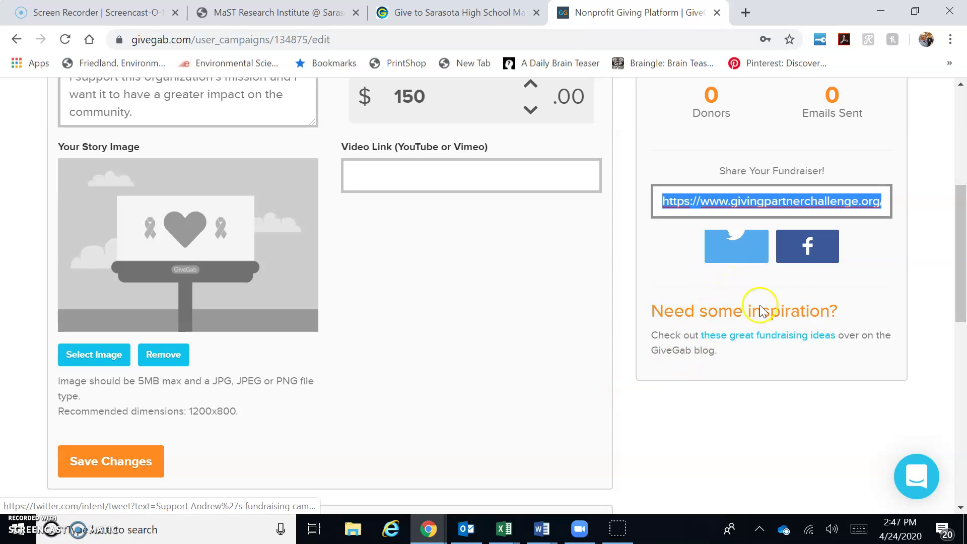
scroll(482, 437, down, 3)
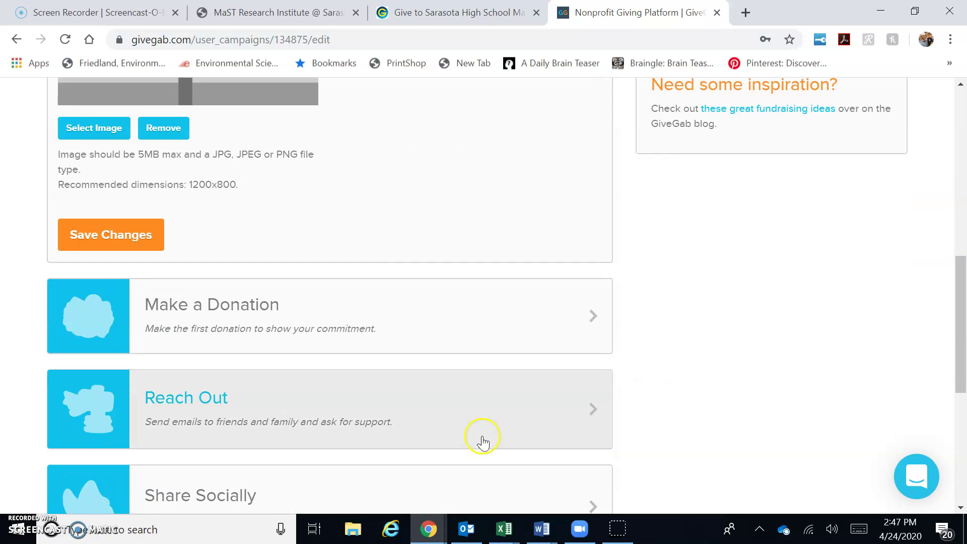
scroll(482, 441, down, 2)
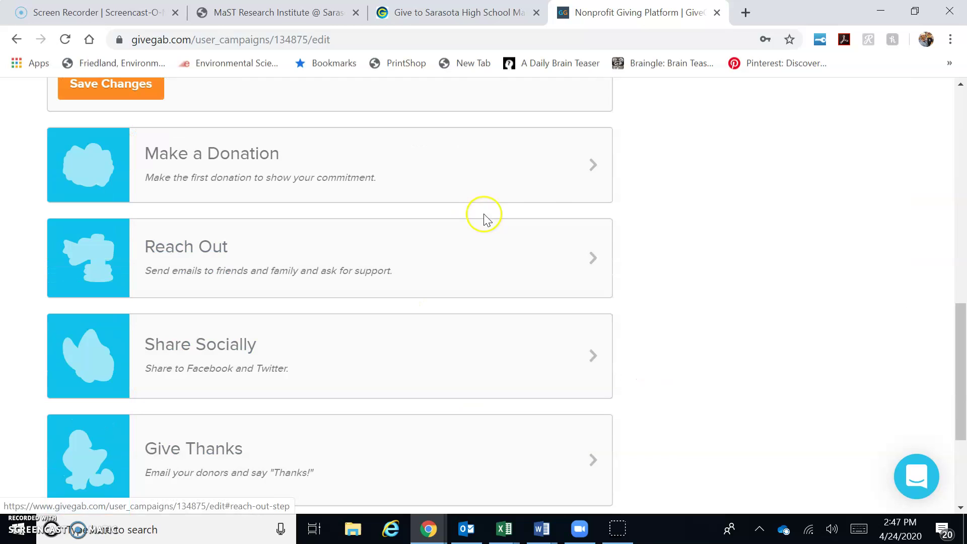
Expand Make a Donation, then Reach Out with its Send Email and Access Contacts options.
click(579, 191)
scroll(552, 183, down, 2)
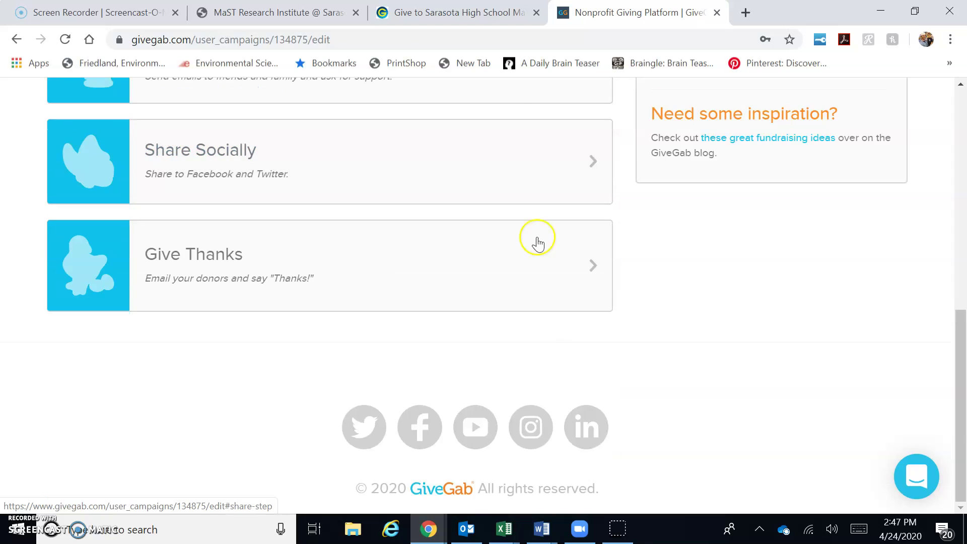
scroll(555, 326, up, 1)
scroll(395, 320, up, 2)
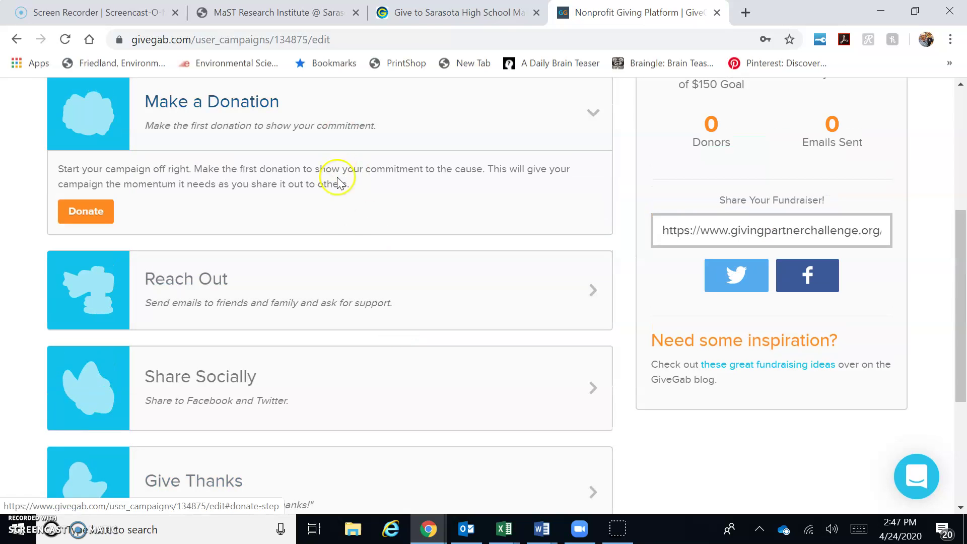
scroll(406, 339, down, 1)
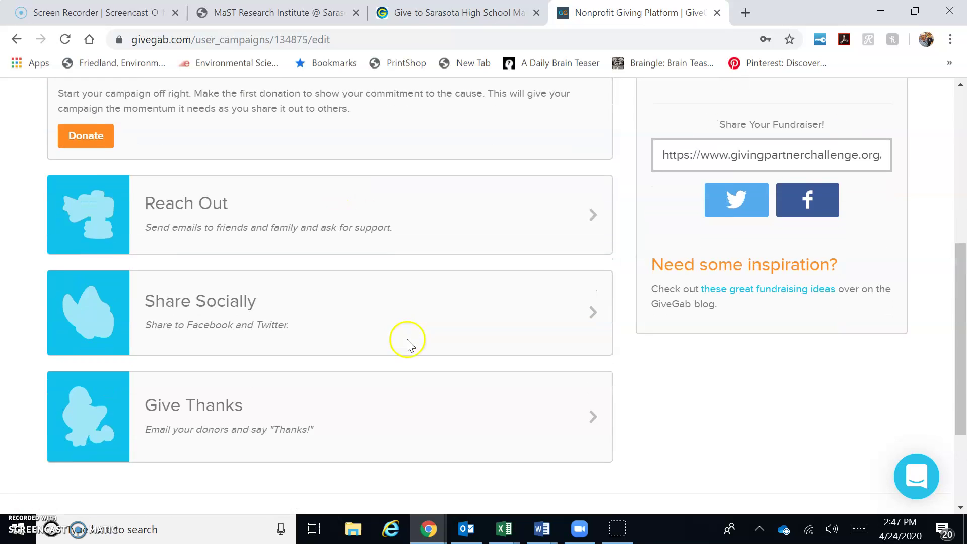
click(430, 231)
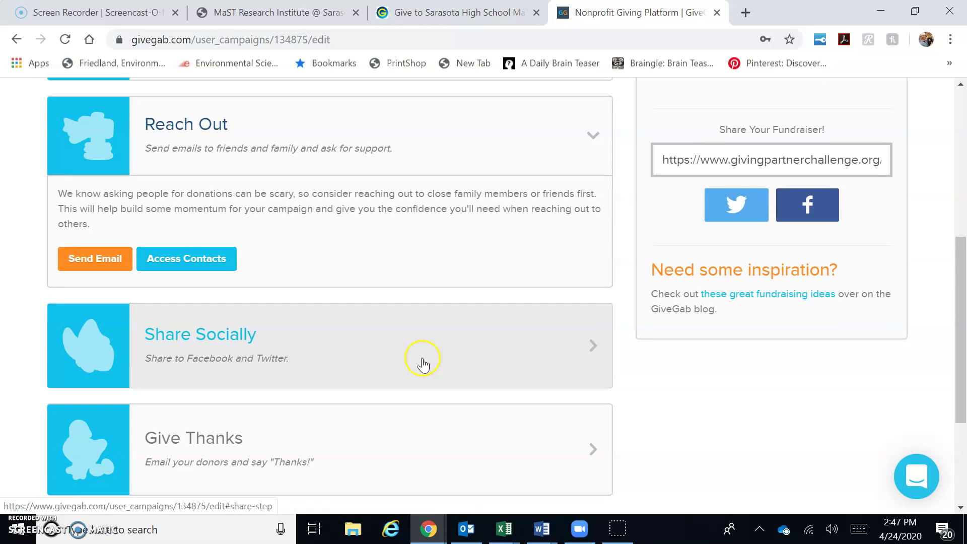
scroll(316, 299, up, 2)
scroll(320, 377, down, 1)
scroll(280, 331, down, 1)
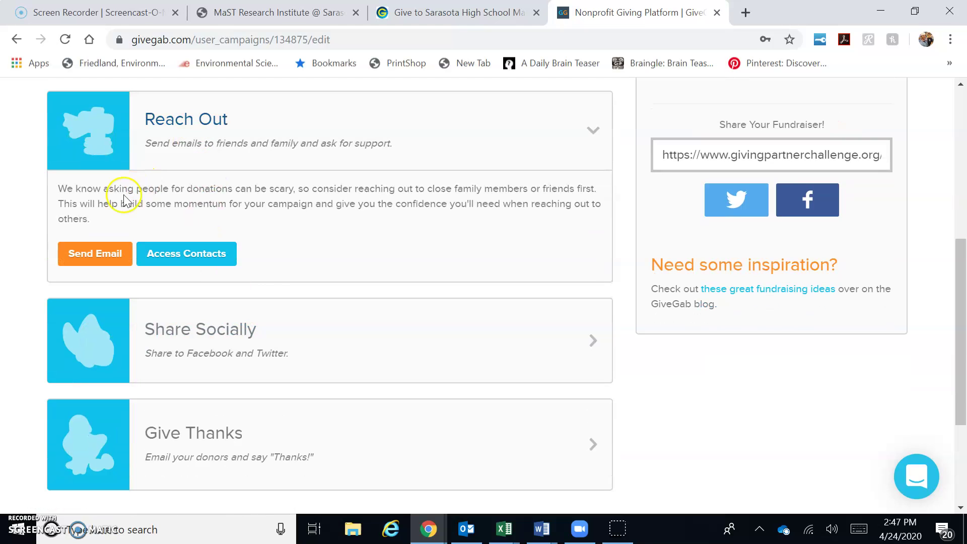
click(92, 250)
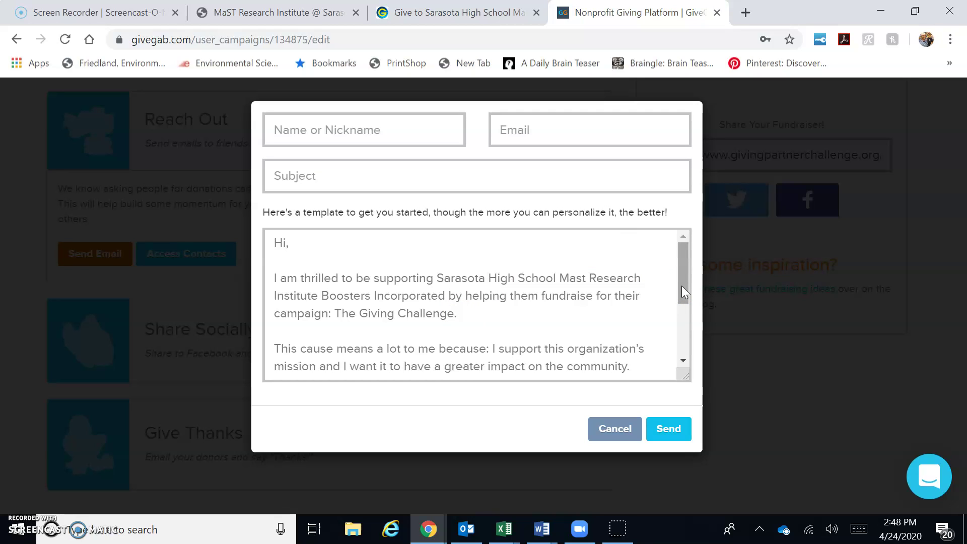
scroll(587, 324, down, 3)
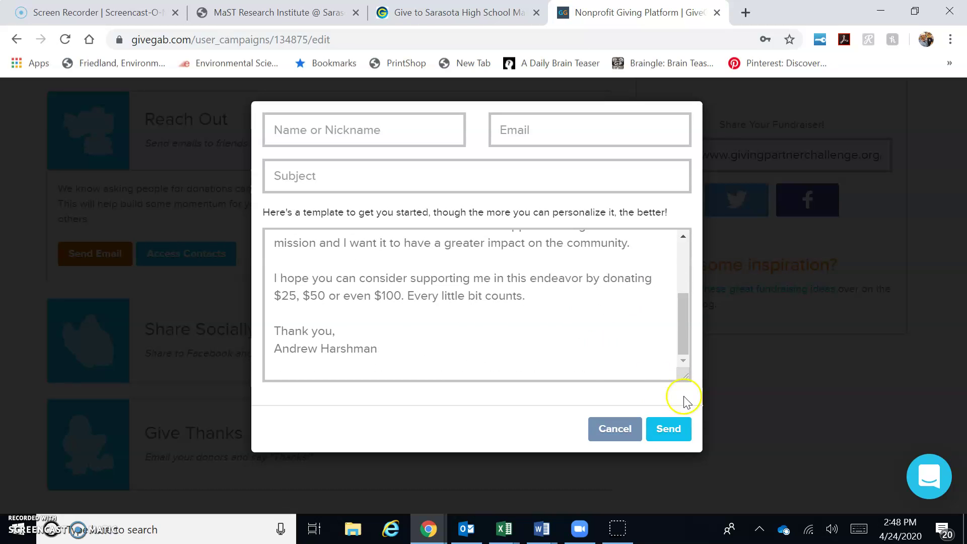
click(614, 428)
scroll(445, 342, down, 1)
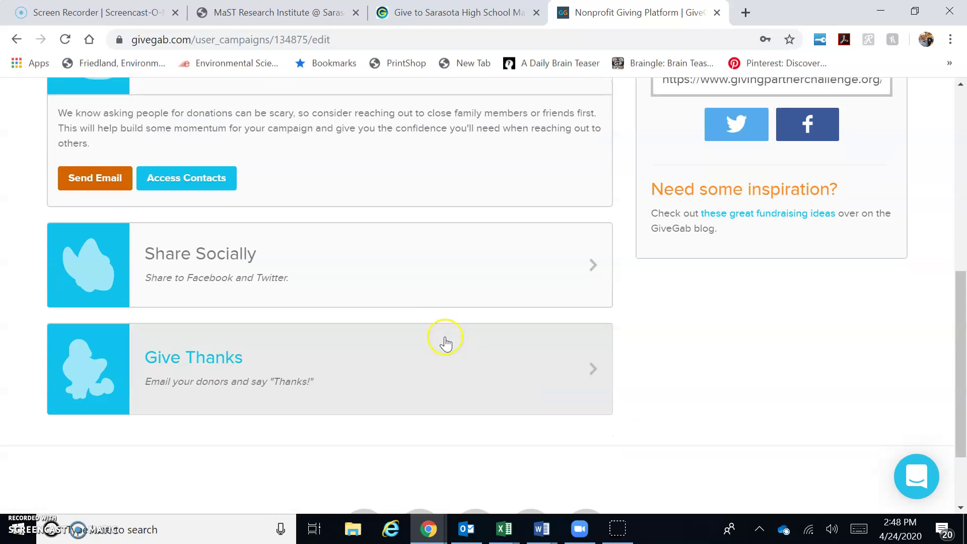
Expand Share Socially, then Give Thanks, which shows 'No Donors... Yet!'.
click(430, 285)
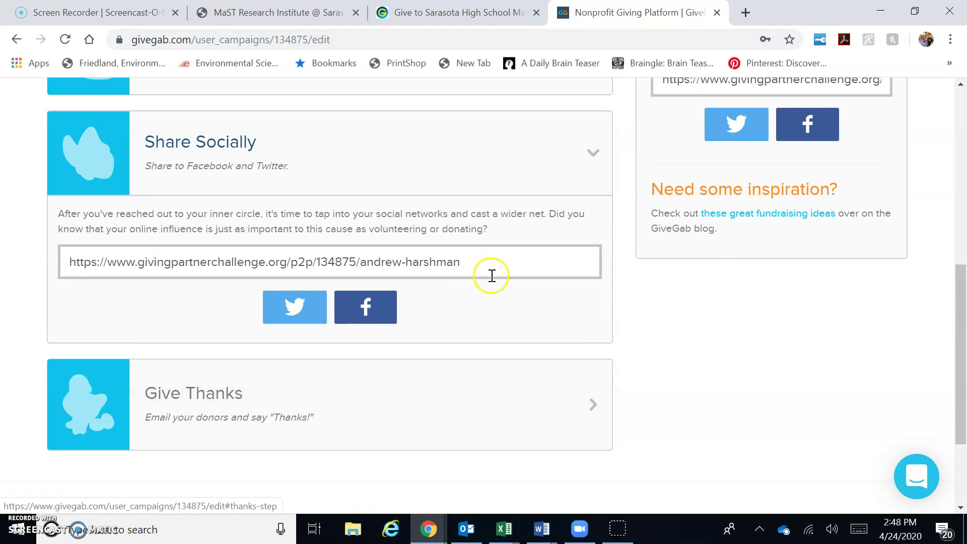
scroll(694, 337, down, 1)
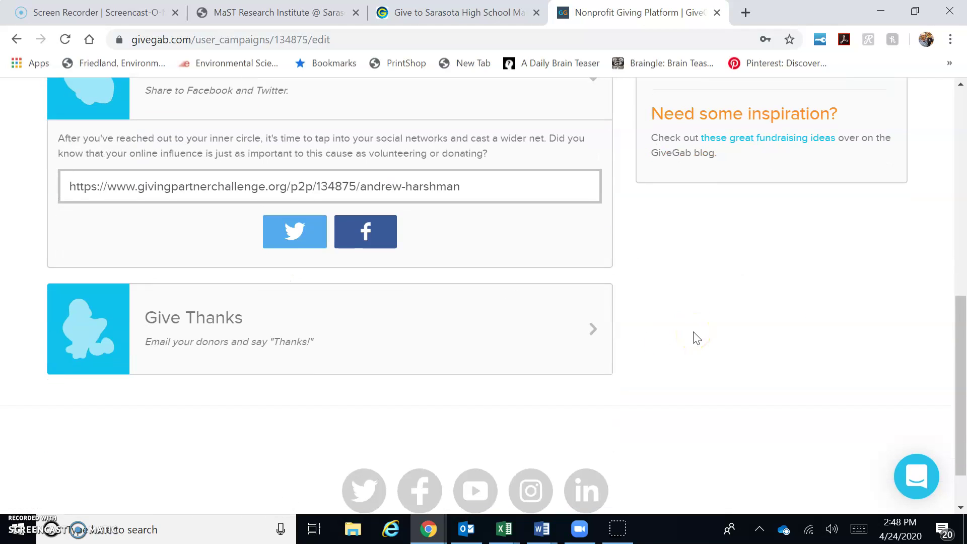
click(572, 338)
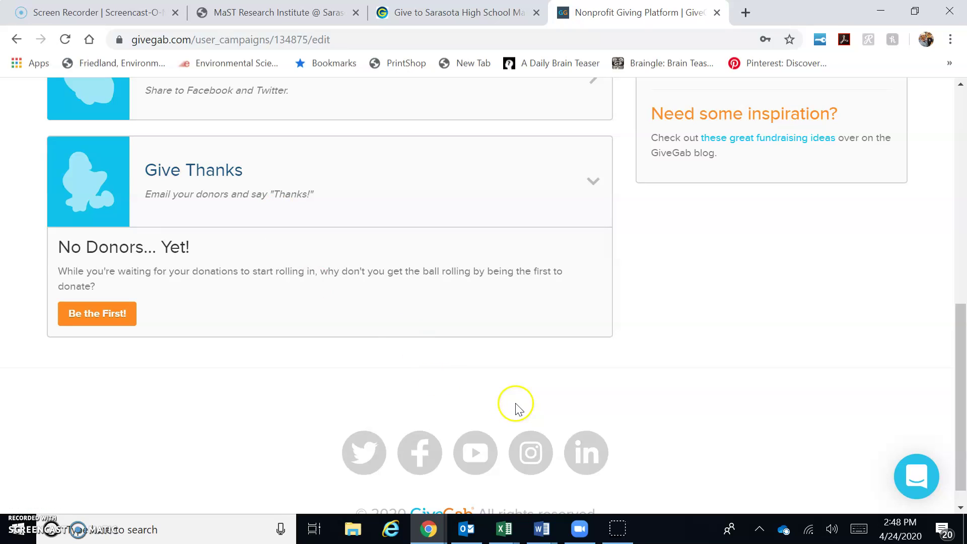
scroll(515, 403, up, 3)
scroll(630, 385, up, 2)
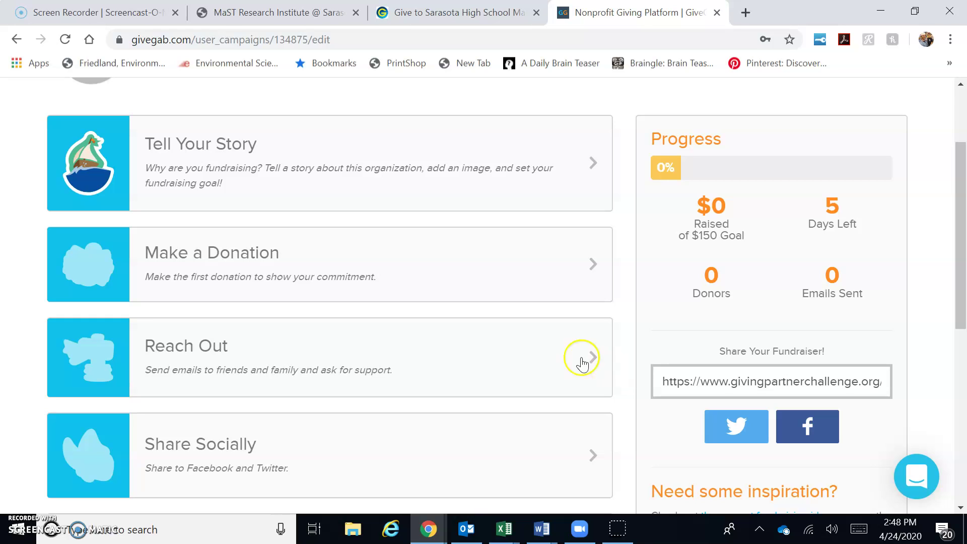
Expand the Reach Out card again to show its outreach guidance, email and contacts options.
click(451, 361)
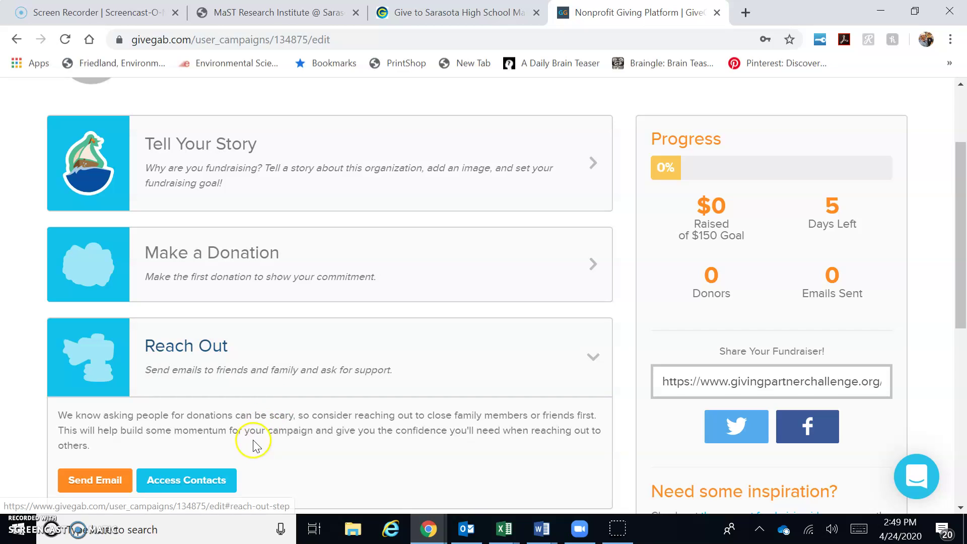
scroll(434, 426, down, 2)
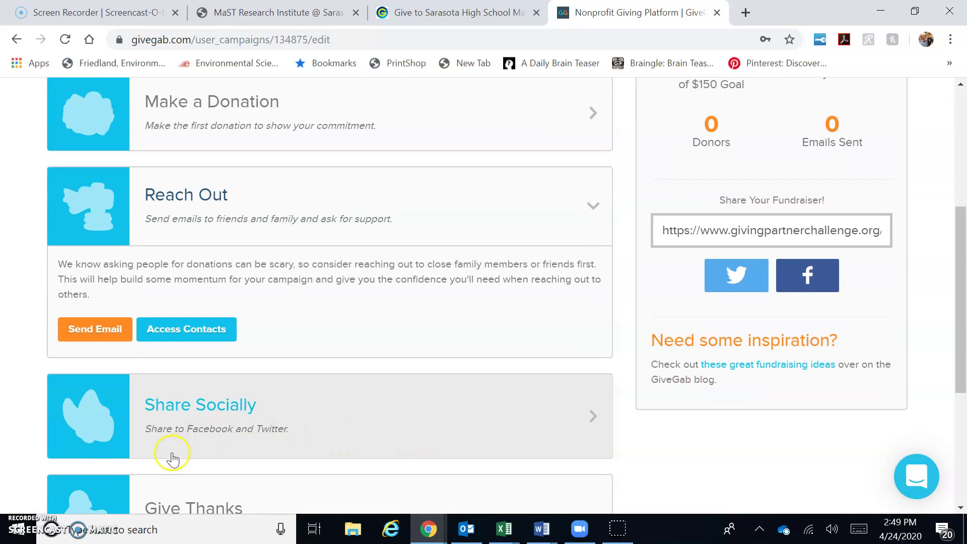